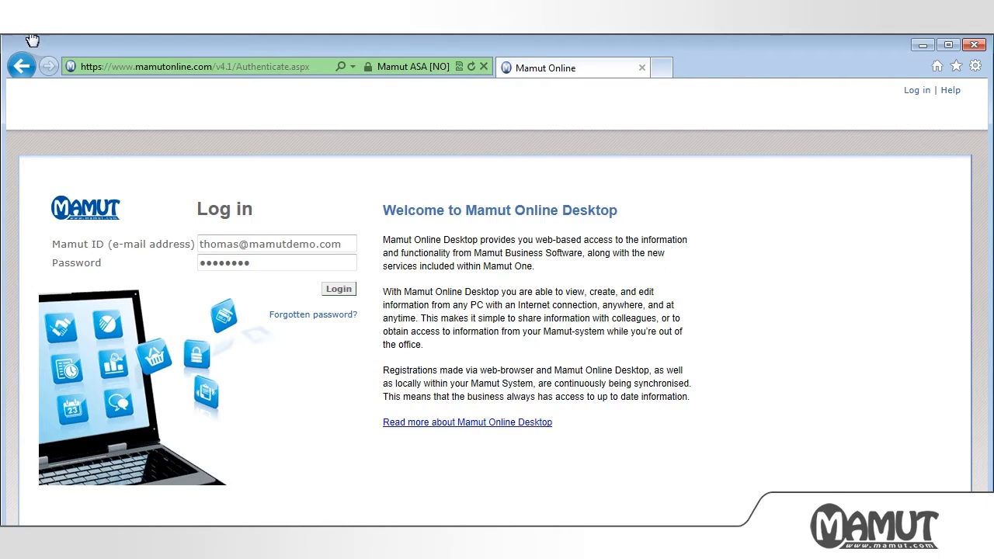
# - Log in to Mamut Online Desktop and create a new time sheet from the Time Sheet work area
pyautogui.click(338, 289)
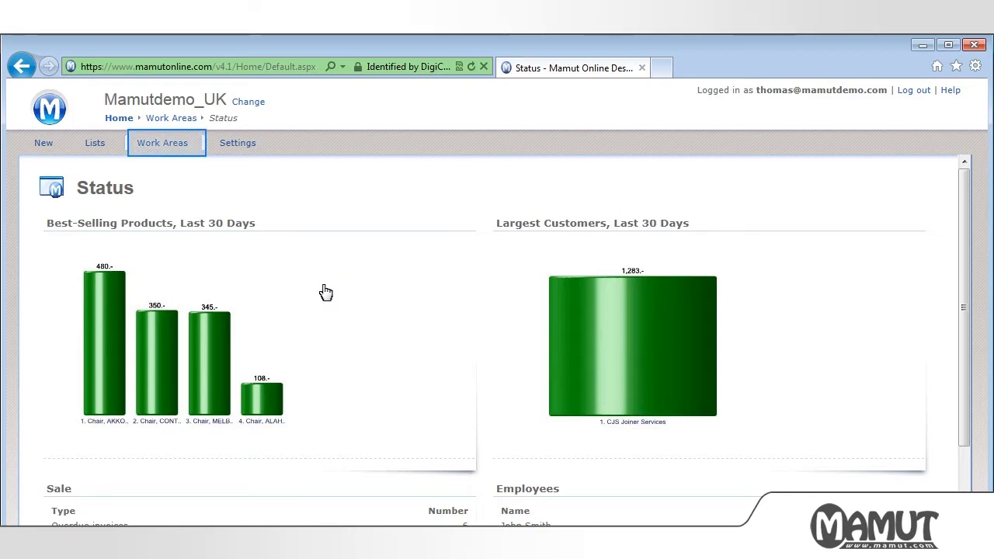
pyautogui.click(175, 149)
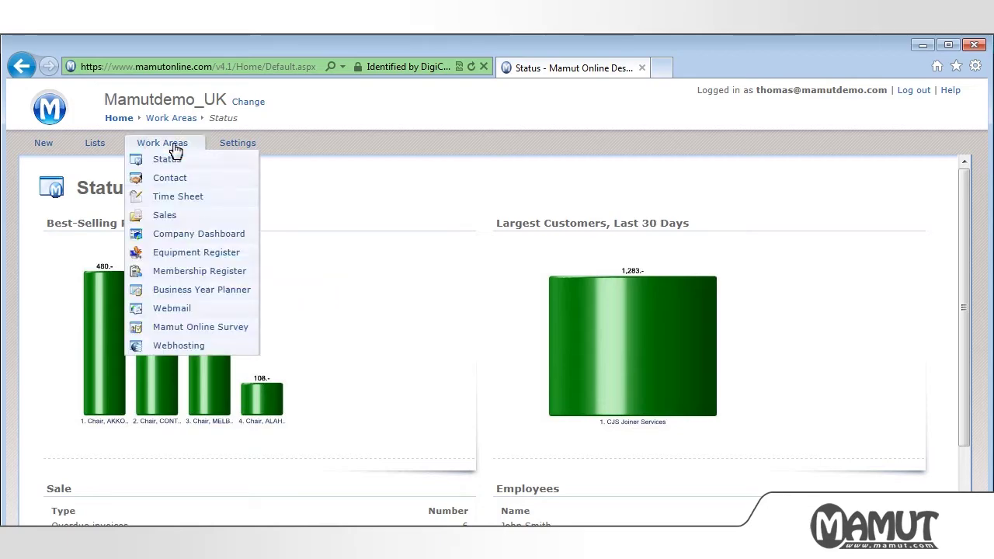
pyautogui.click(169, 198)
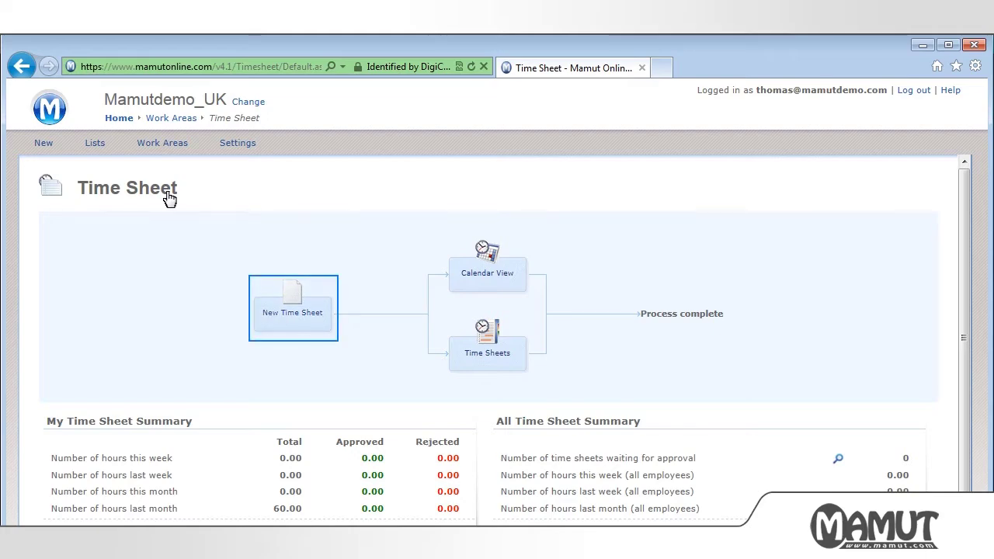
pyautogui.click(272, 314)
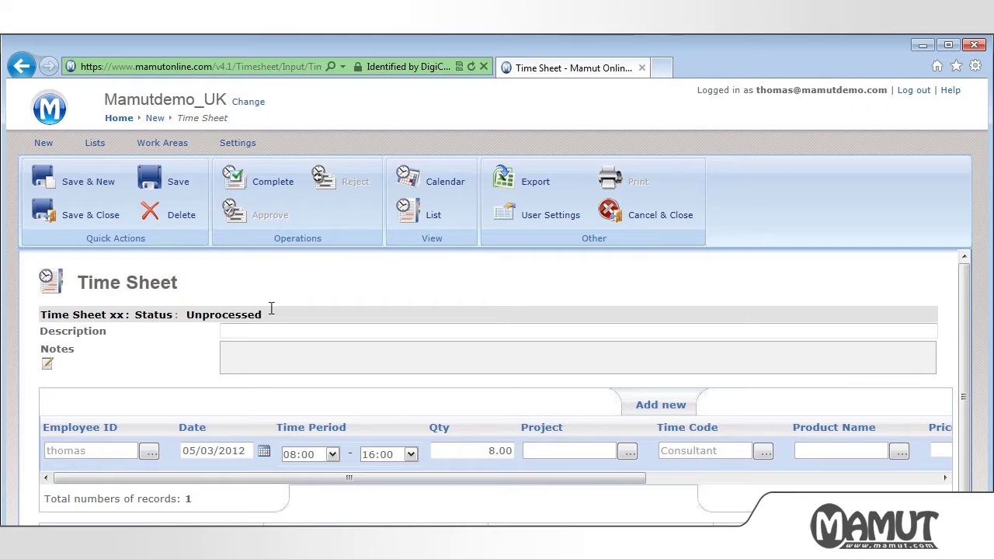
# - Enter the description "Project planning" and the note "Customer design project" on the time sheet, and save it
pyautogui.click(265, 328)
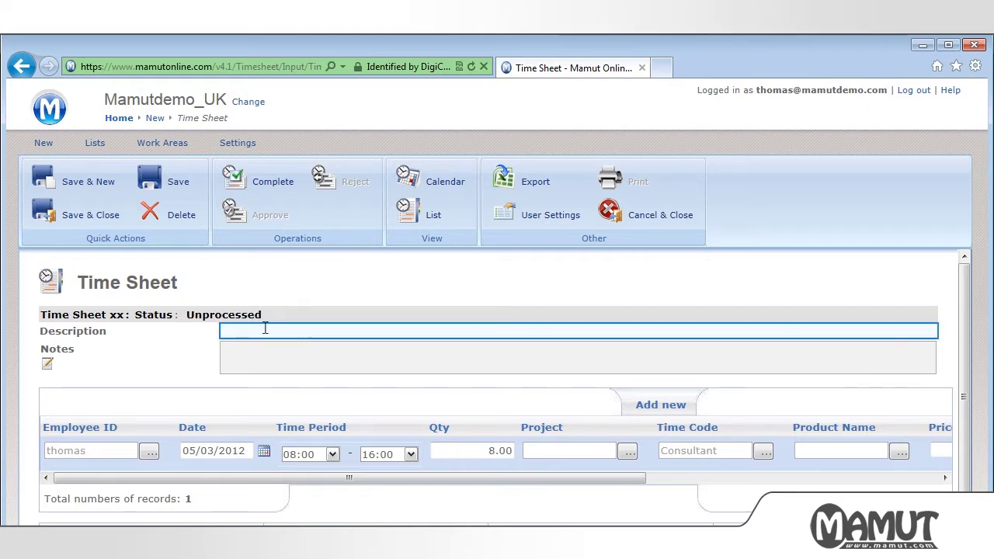
pyautogui.write('Project plannin')
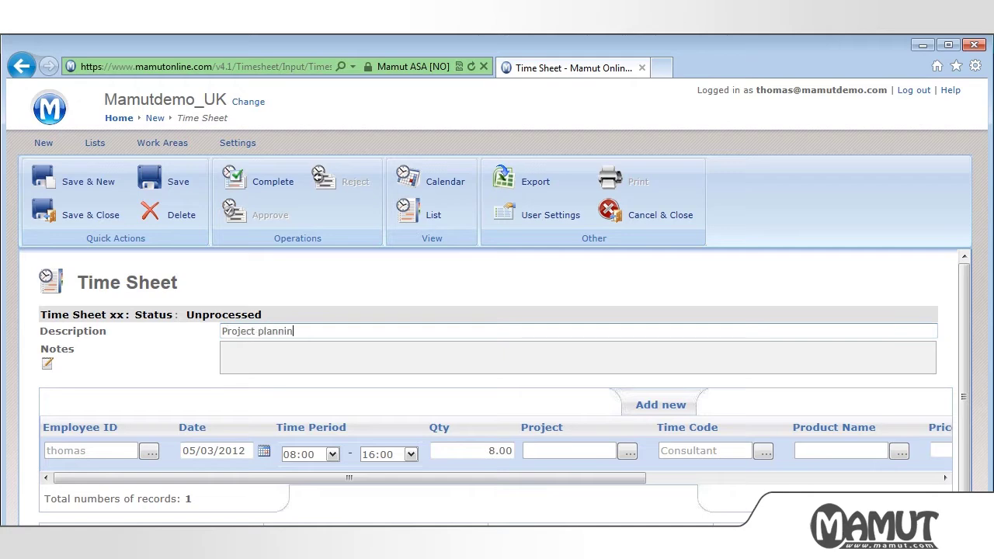
pyautogui.write('g')
pyautogui.click(47, 365)
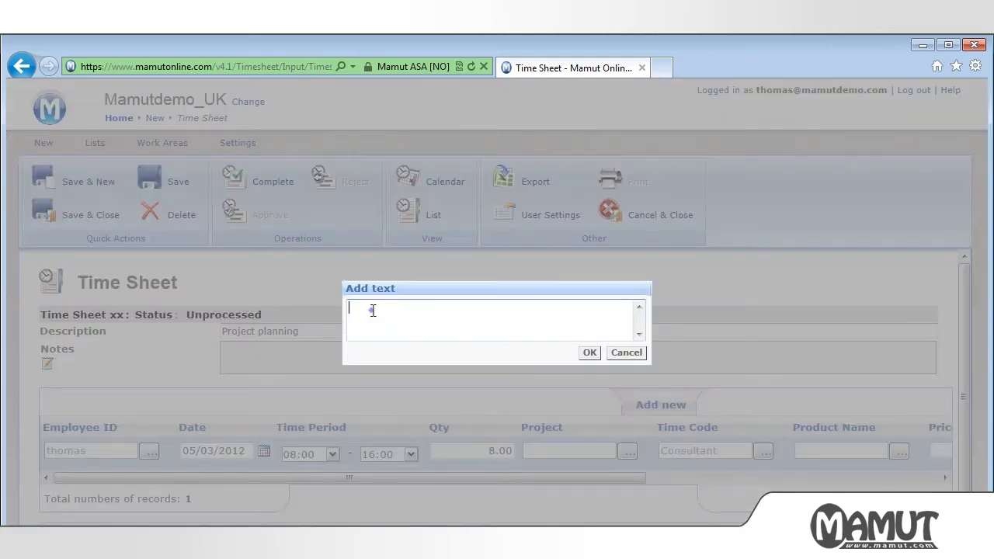
pyautogui.write('Customer design project')
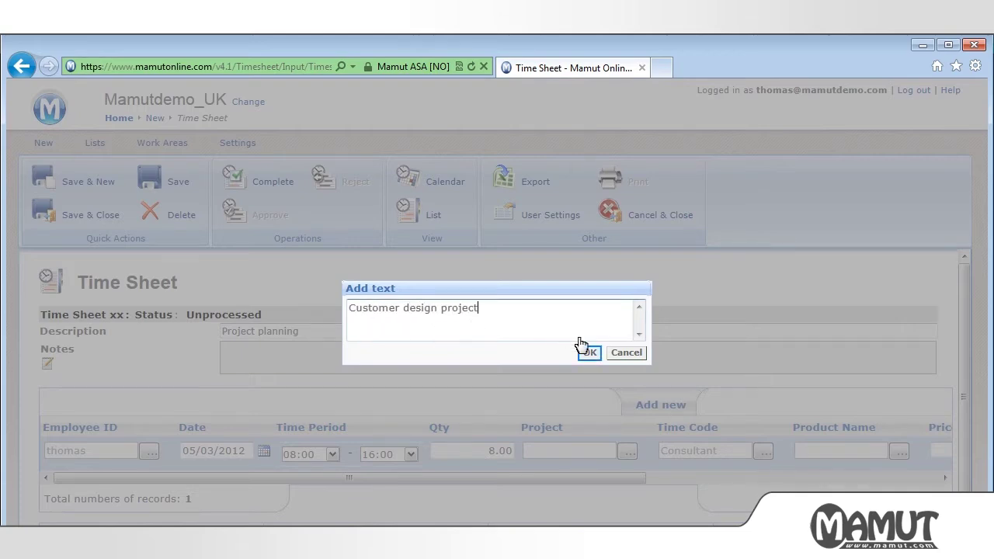
pyautogui.click(589, 354)
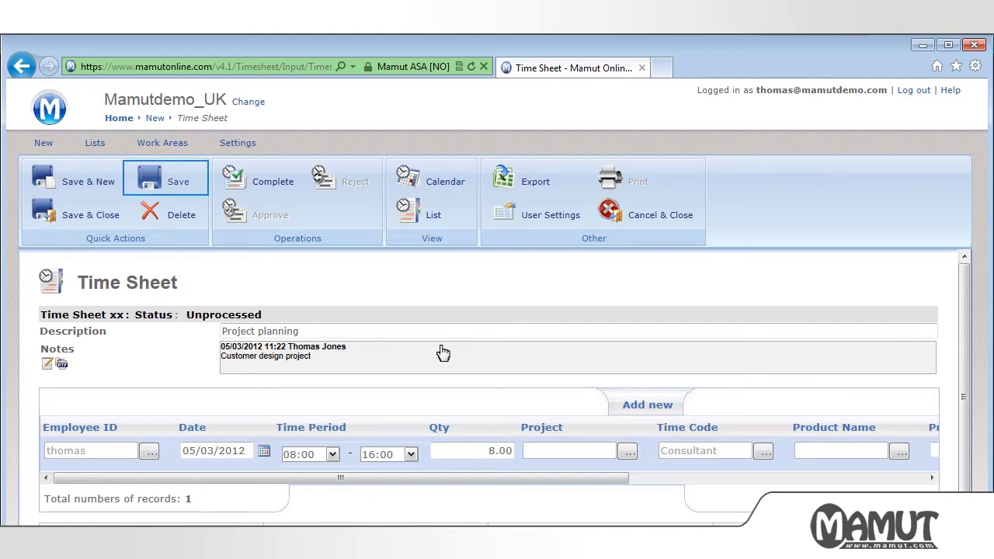
pyautogui.click(180, 181)
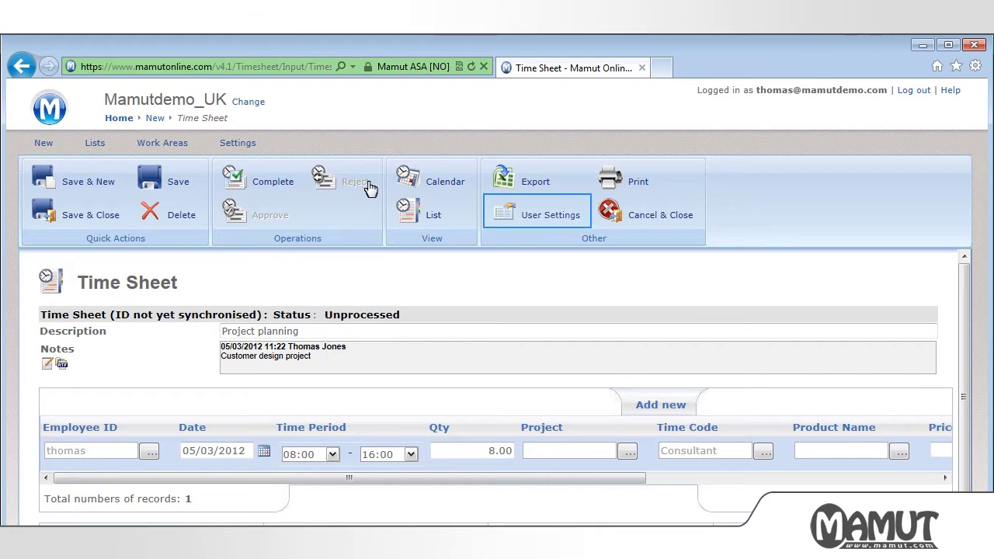
# - Enable the Description column for time sheet entries in the user settings and save the settings
pyautogui.click(520, 220)
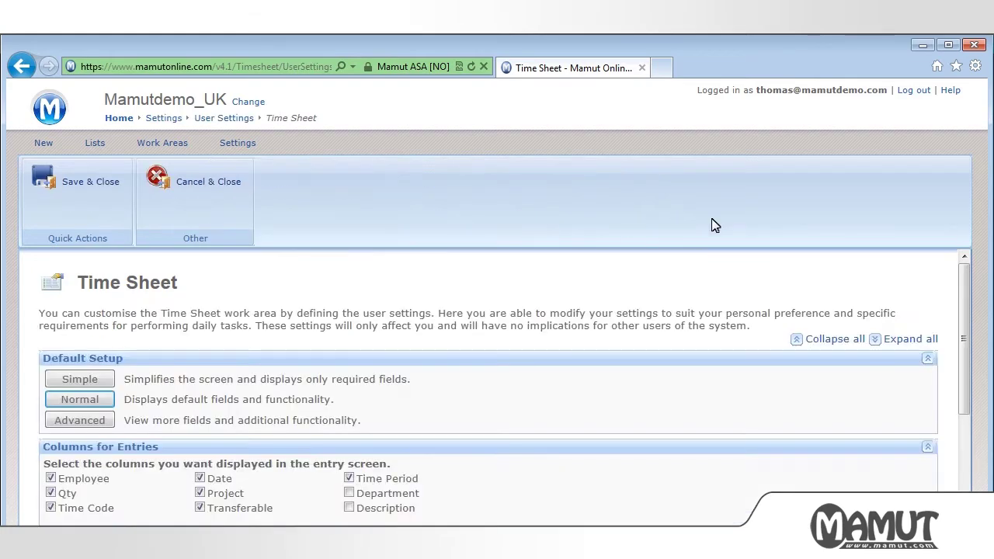
pyautogui.moveTo(962, 306); pyautogui.dragTo(969, 412)
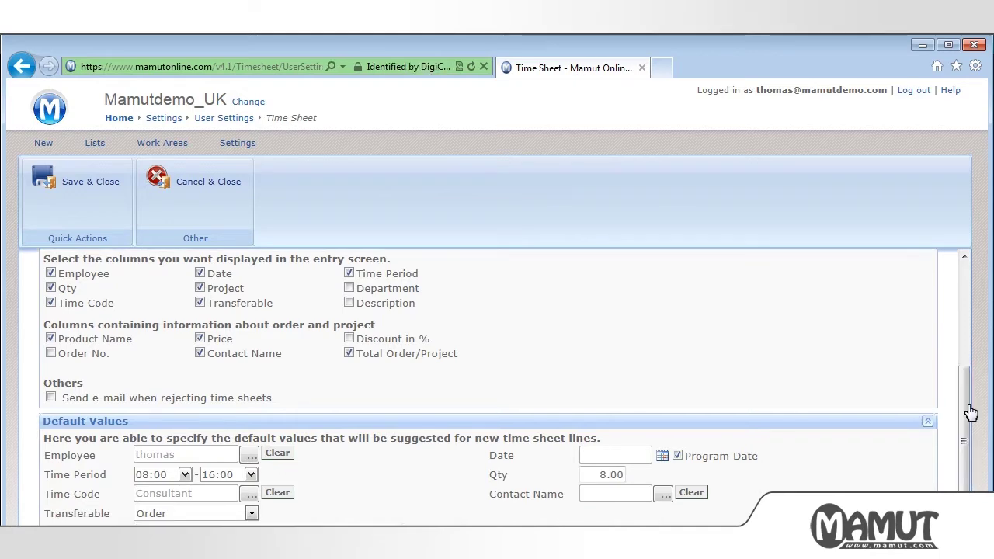
pyautogui.click(350, 304)
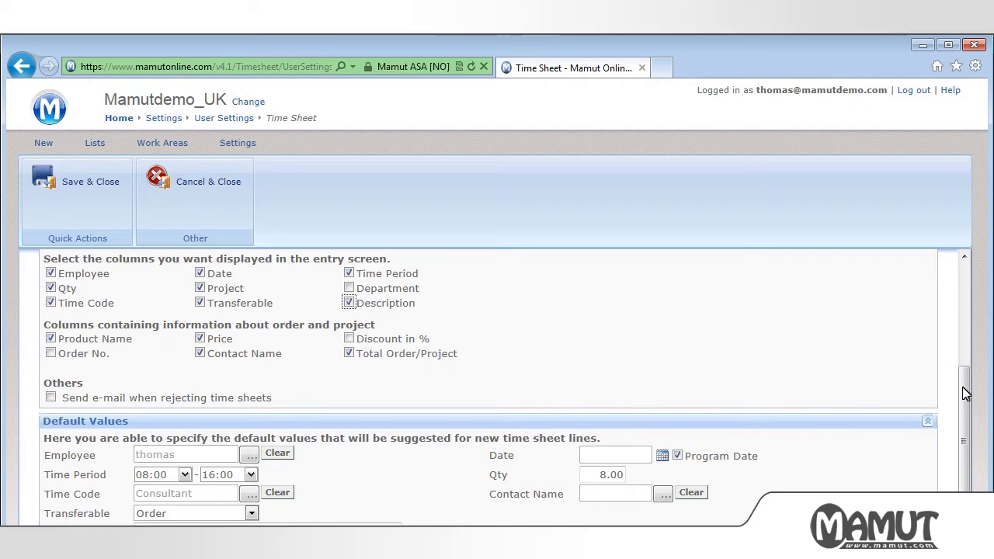
pyautogui.moveTo(965, 394); pyautogui.dragTo(969, 443)
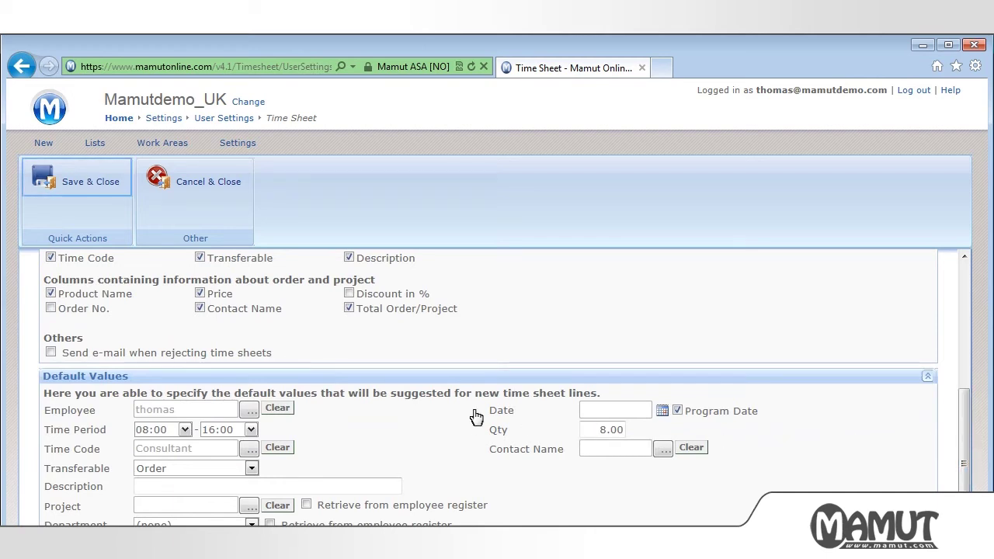
pyautogui.click(82, 183)
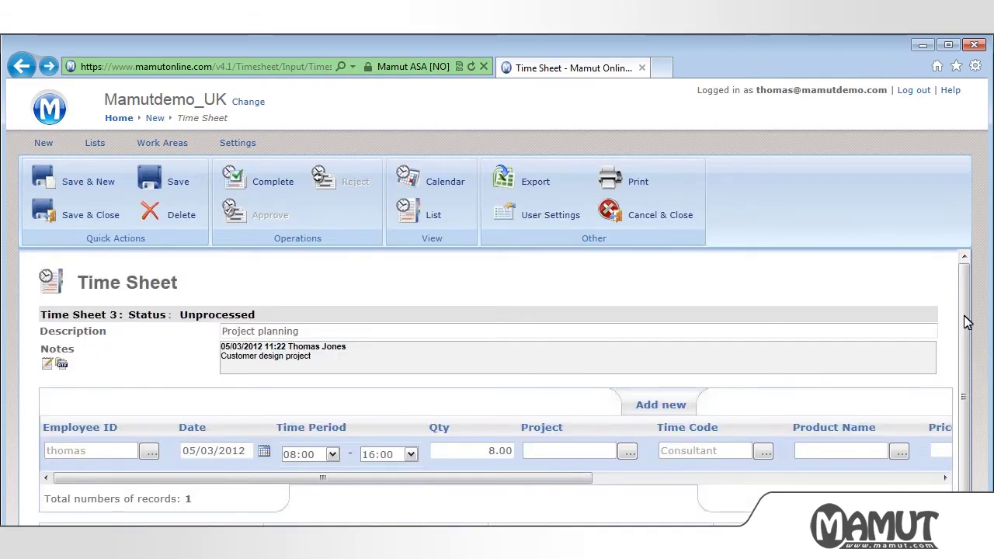
# - Add a second time sheet line and choose the product "Project hours" for both lines
pyautogui.moveTo(968, 318); pyautogui.dragTo(974, 400)
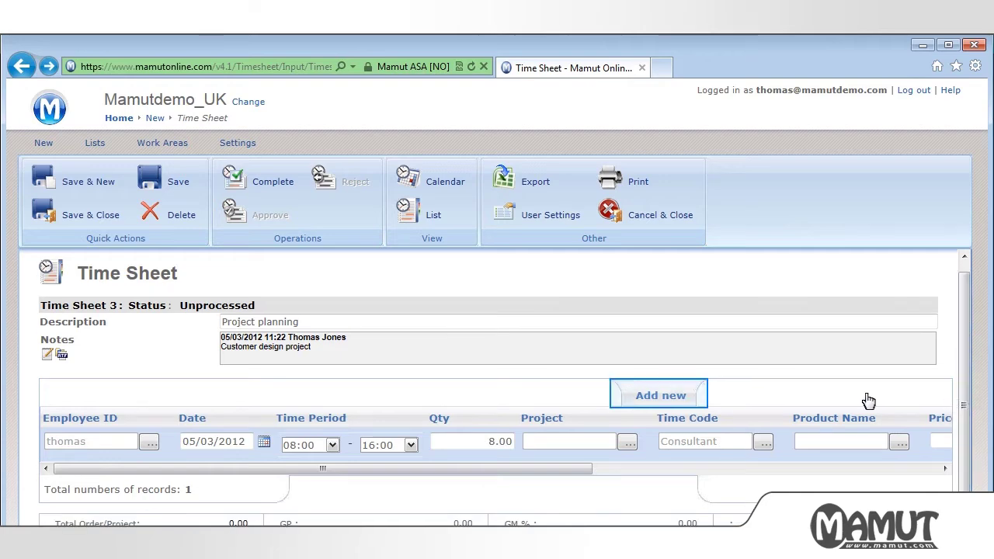
pyautogui.click(659, 398)
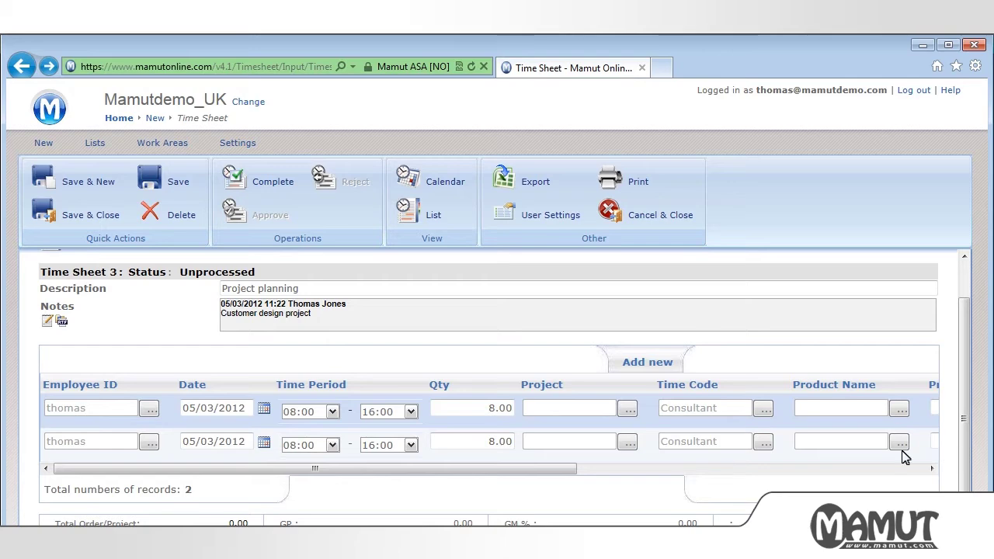
pyautogui.moveTo(566, 475); pyautogui.dragTo(738, 492)
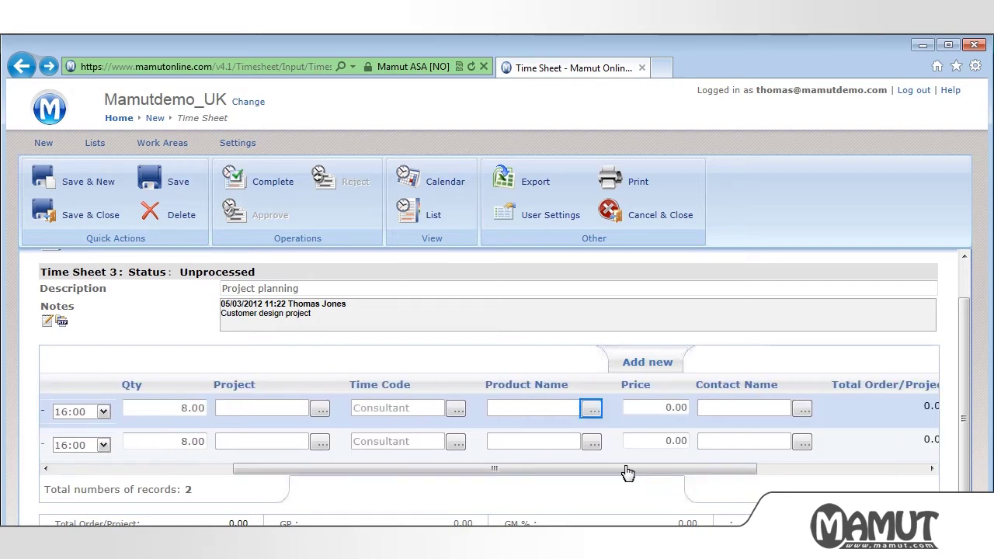
pyautogui.click(591, 408)
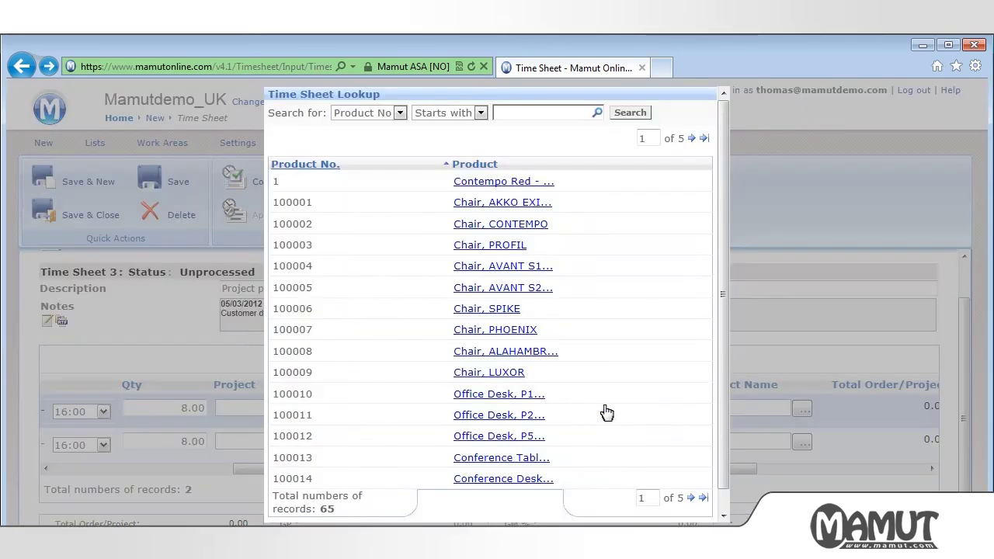
pyautogui.click(703, 138)
pyautogui.click(521, 267)
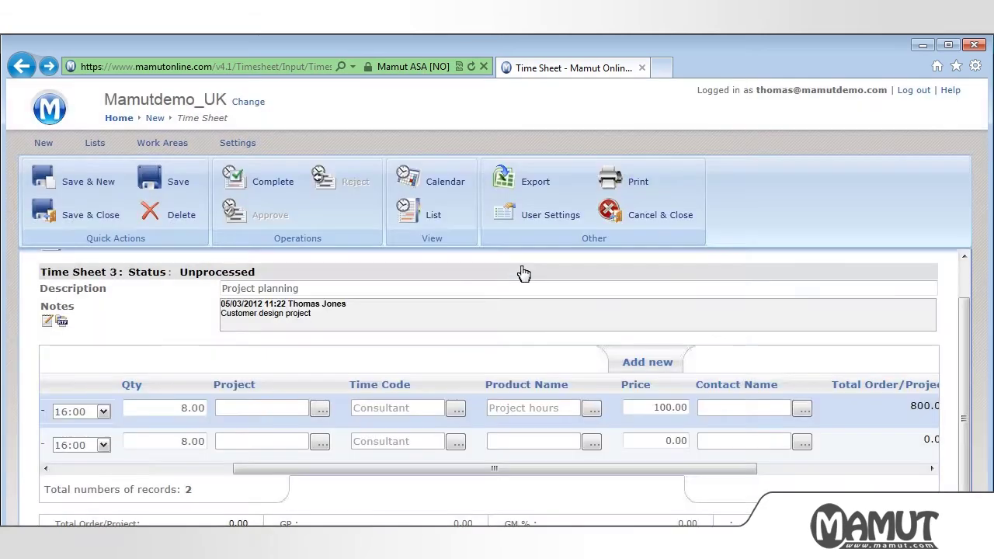
pyautogui.click(591, 443)
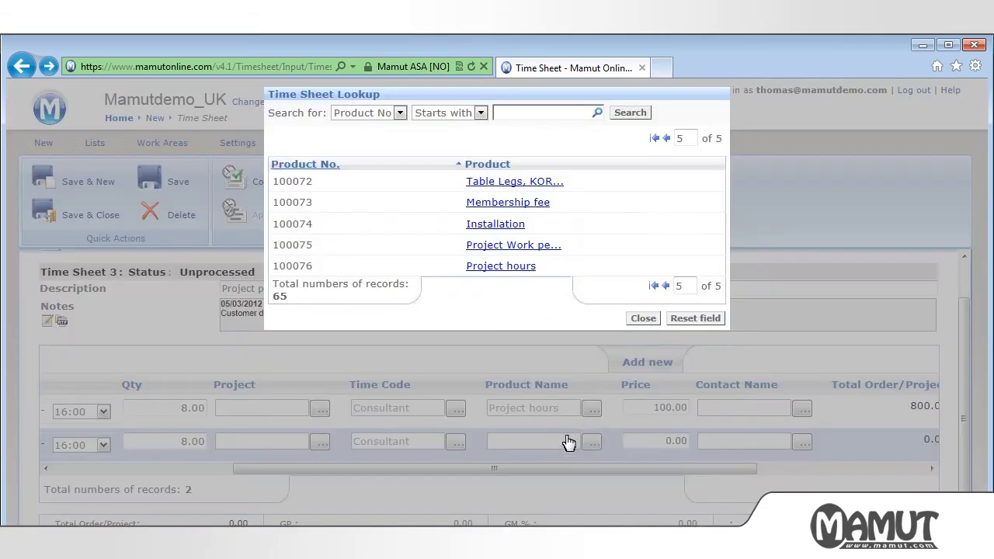
pyautogui.click(513, 267)
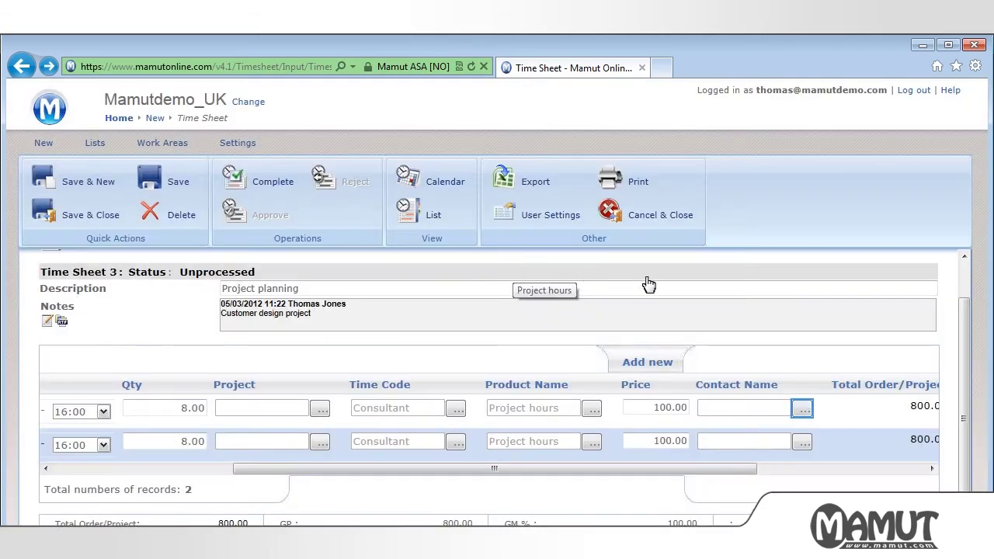
# - Set the contact to France Designs on the first time sheet line and Bens Furniture on the second
pyautogui.click(799, 409)
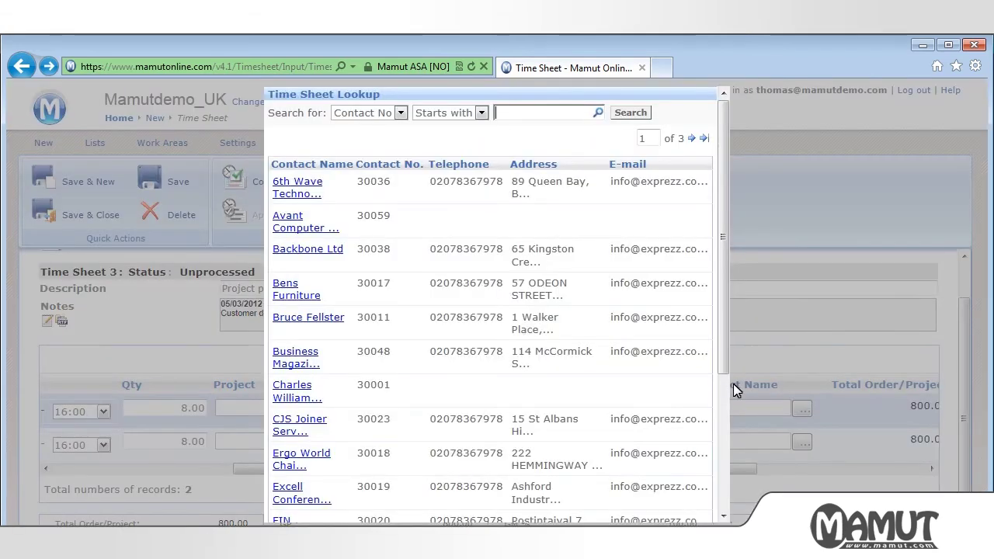
pyautogui.moveTo(722, 346); pyautogui.dragTo(728, 487)
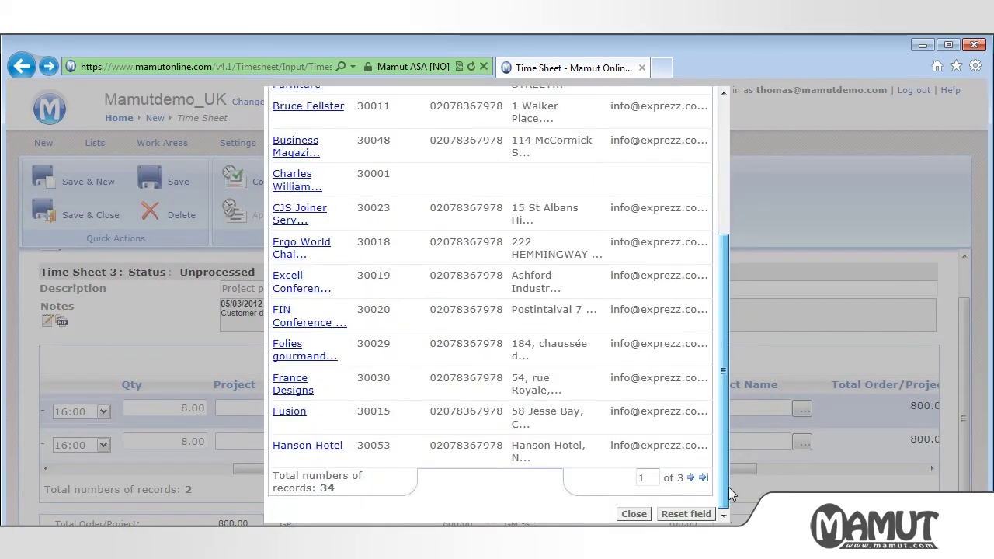
pyautogui.click(293, 384)
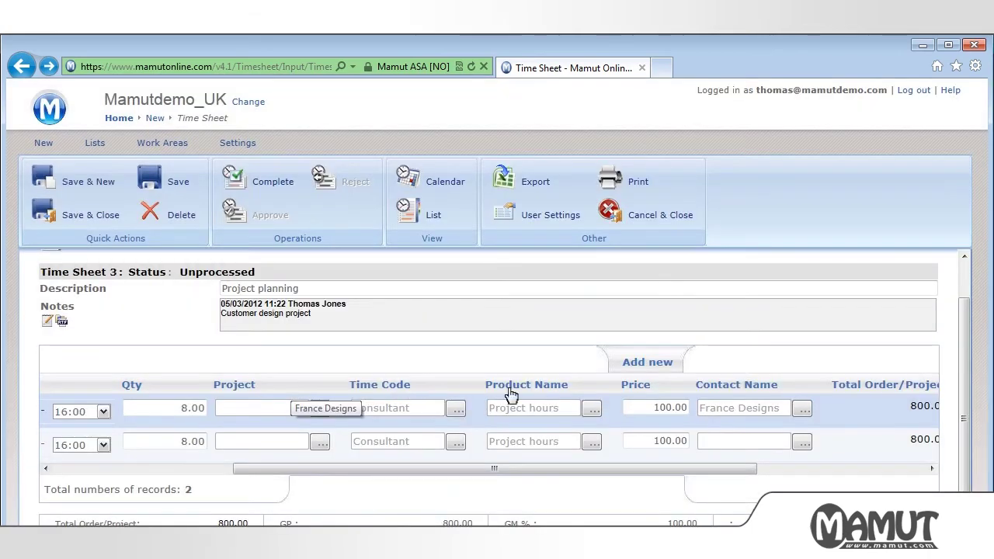
pyautogui.click(801, 443)
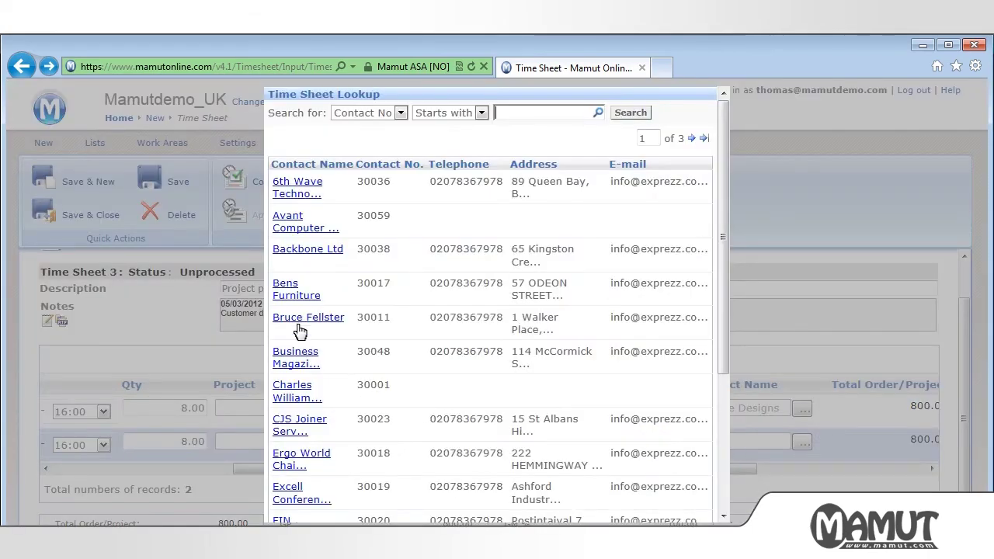
pyautogui.click(293, 295)
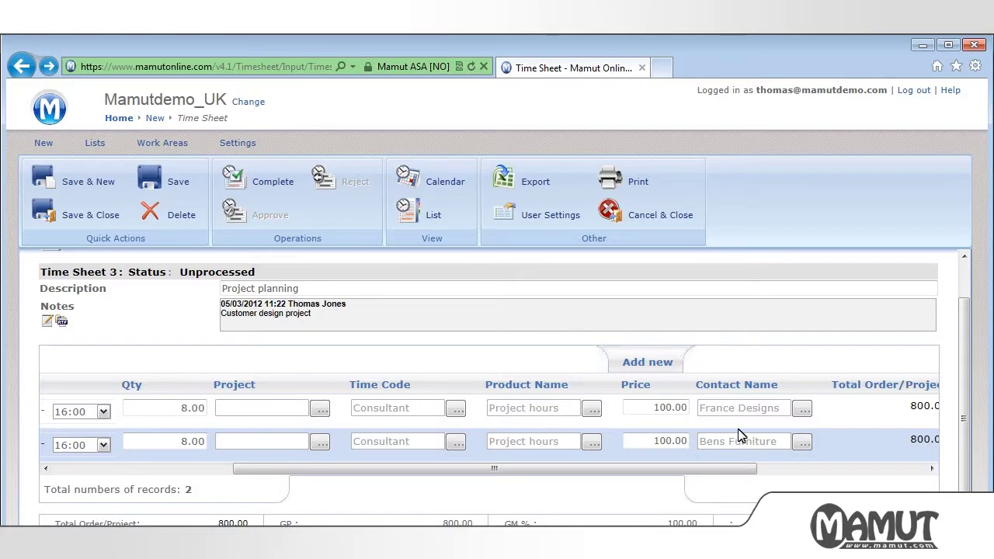
# - Mark the time sheet as complete and confirm the completion
pyautogui.moveTo(746, 471); pyautogui.dragTo(948, 481)
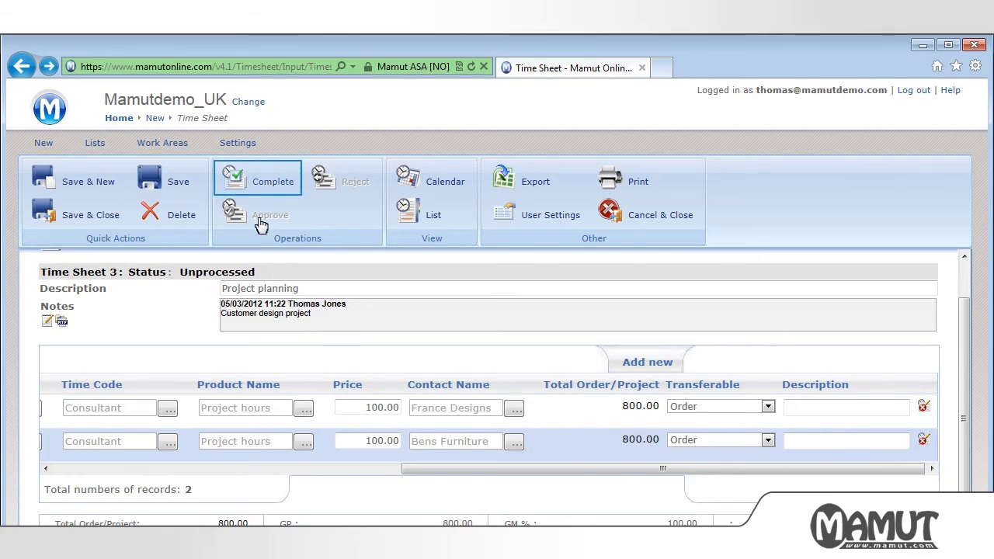
pyautogui.click(274, 180)
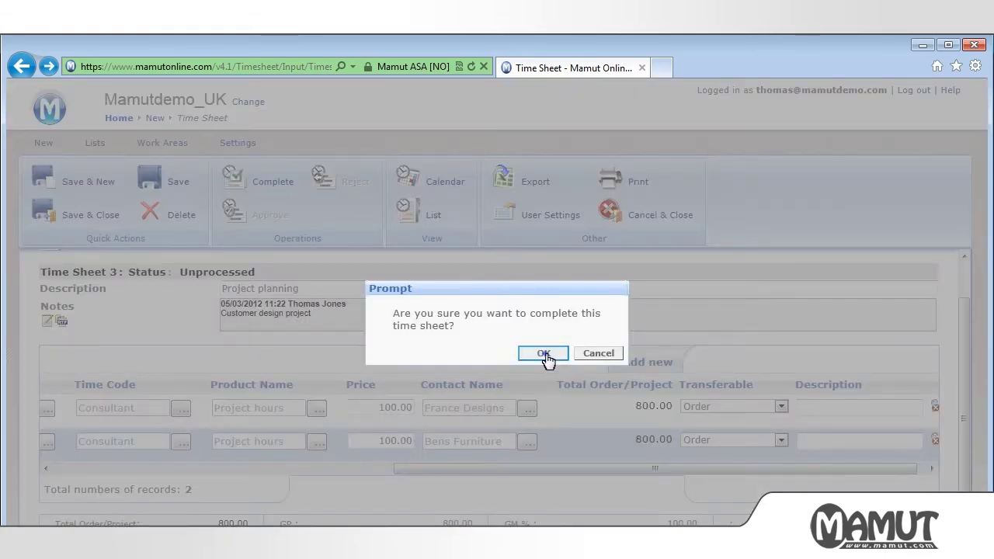
pyautogui.click(543, 354)
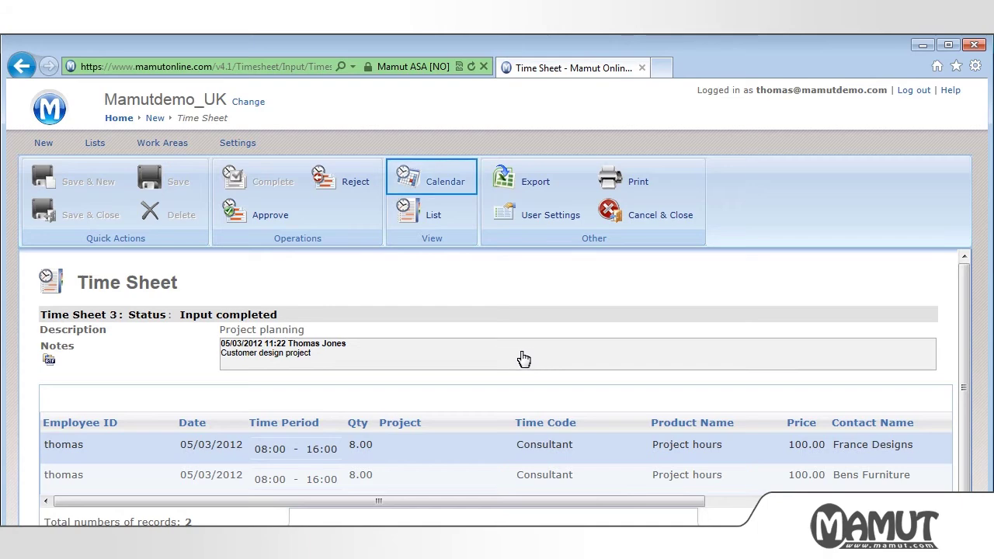
# - Check the time sheet lines in the calendar view, return to the time sheet and export it
pyautogui.click(429, 177)
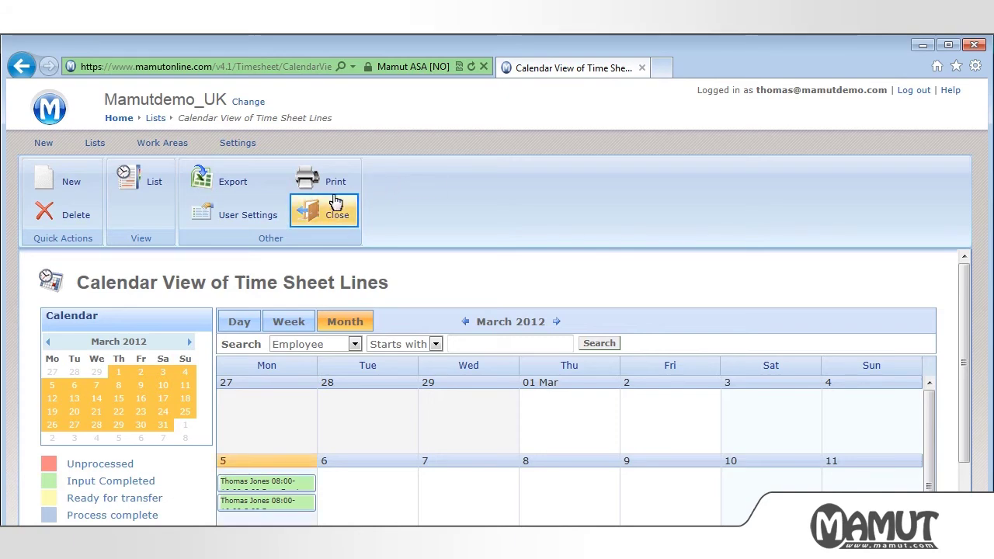
pyautogui.click(329, 219)
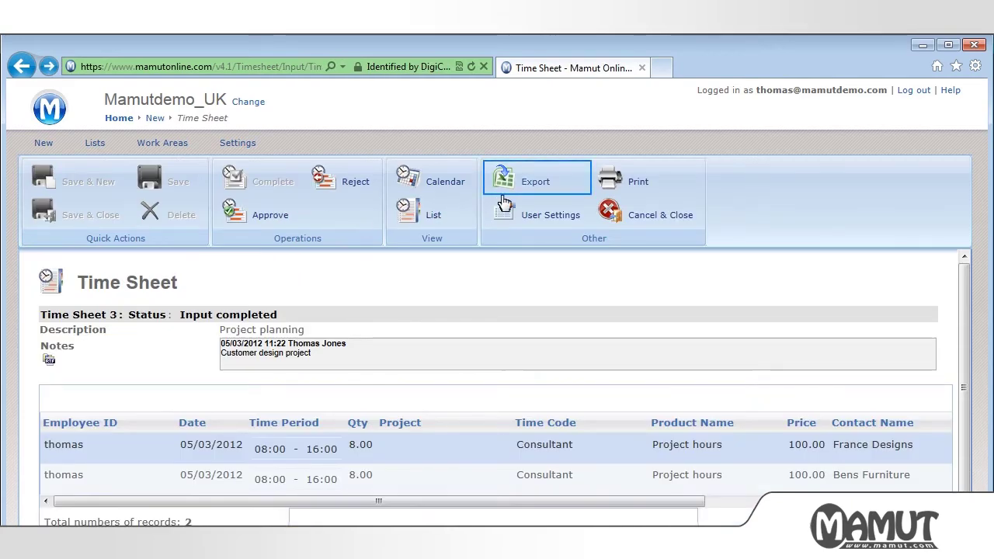
pyautogui.click(526, 181)
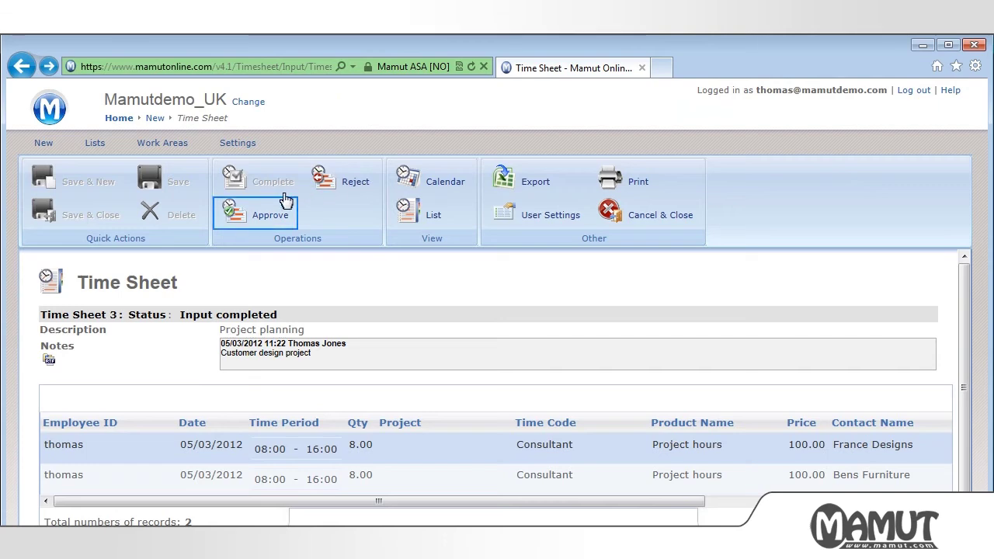
# - Approve the completed time sheet and confirm the approval
pyautogui.click(269, 214)
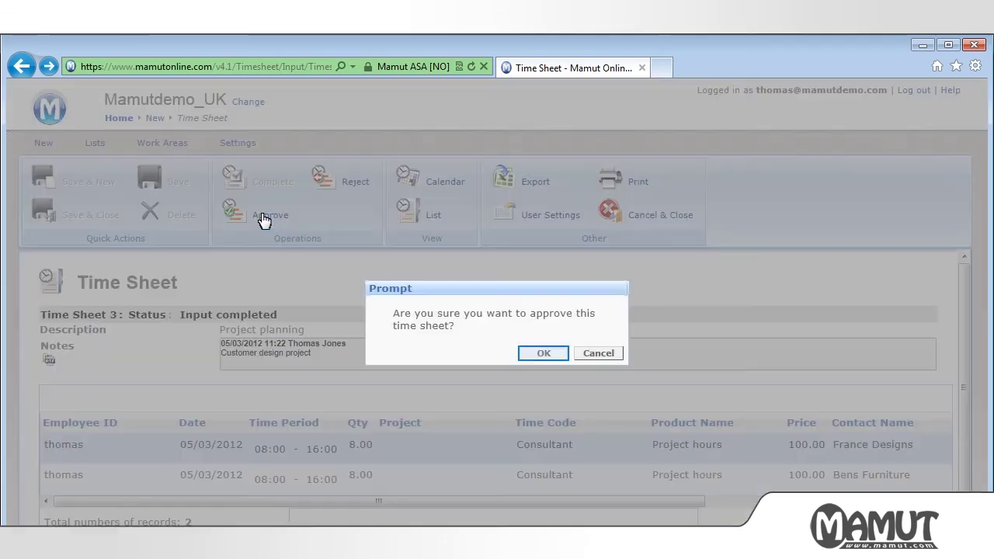
pyautogui.click(545, 354)
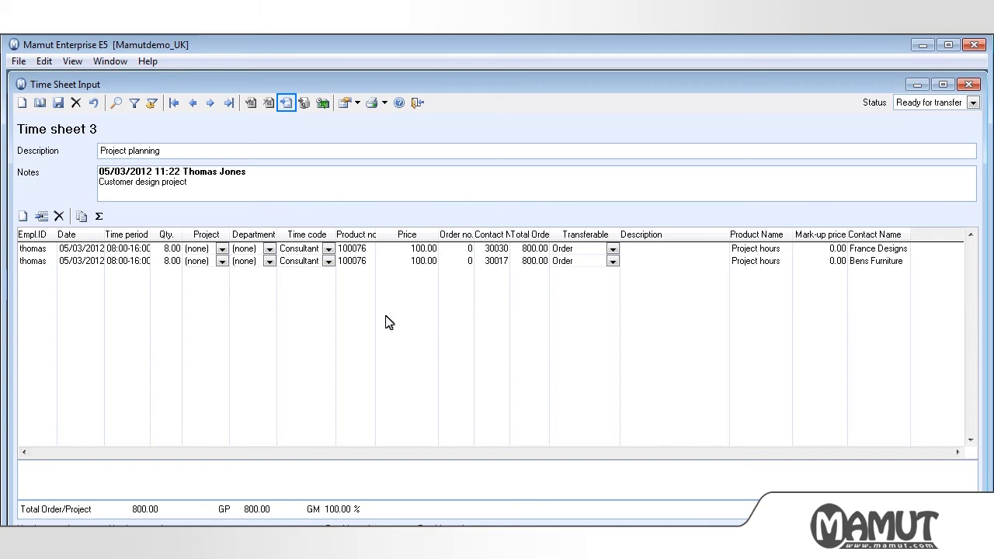
# - In Mamut Enterprise E5, transfer both lines of time sheet 3 to the order module and acknowledge the generated orders
pyautogui.click(285, 102)
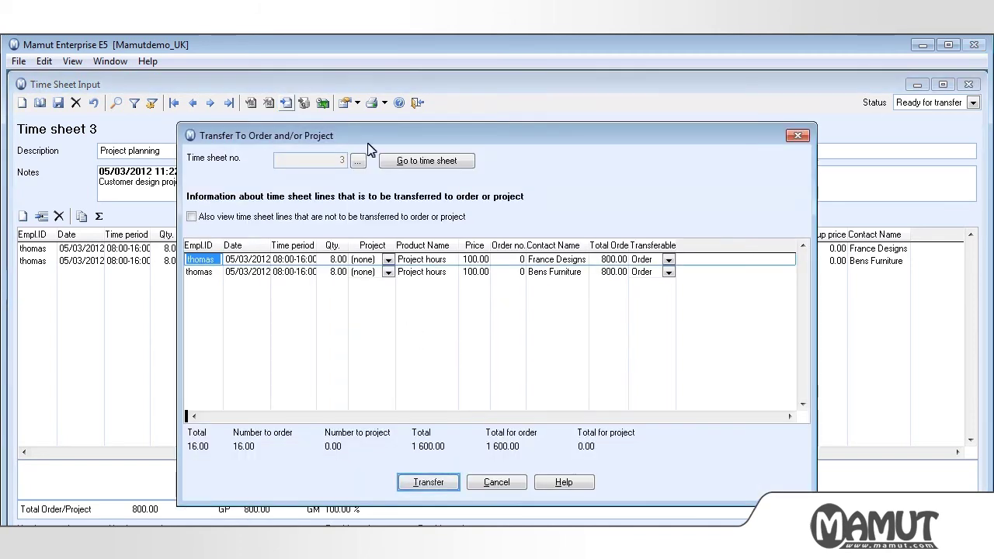
pyautogui.click(434, 482)
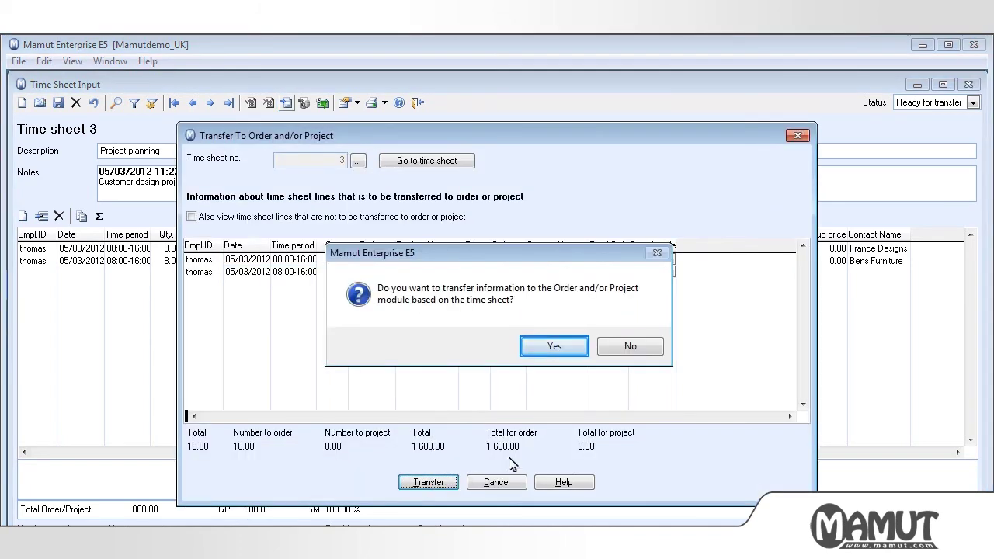
pyautogui.click(554, 349)
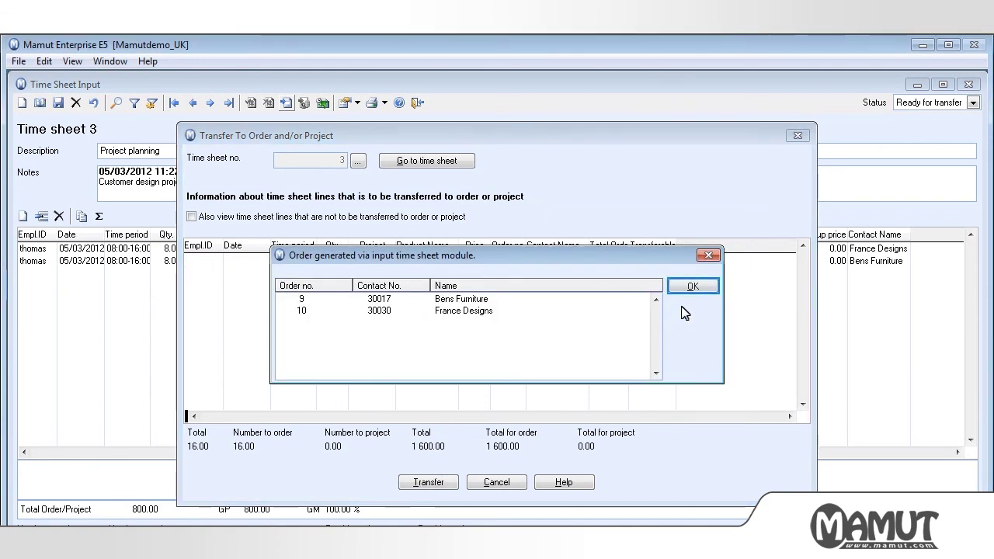
pyautogui.click(693, 286)
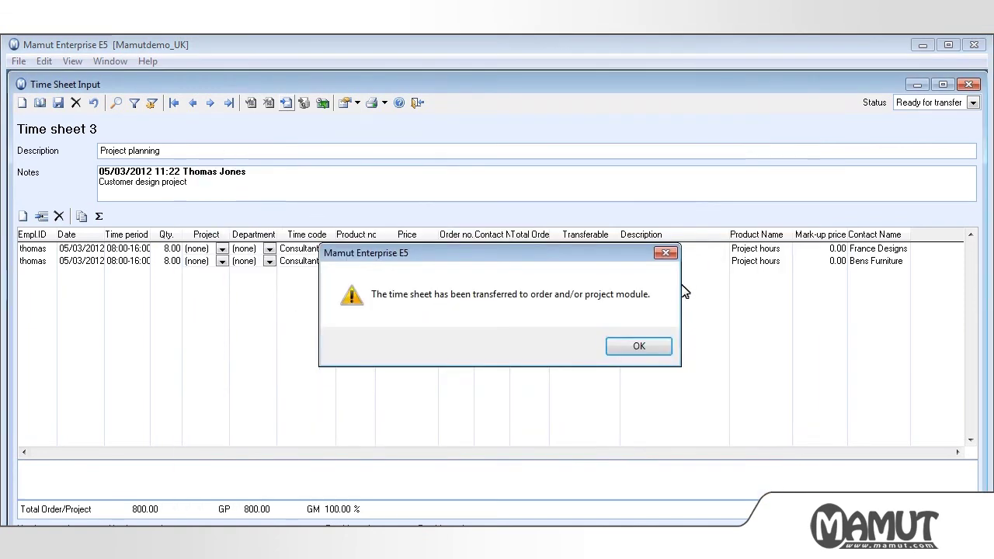
pyautogui.click(638, 346)
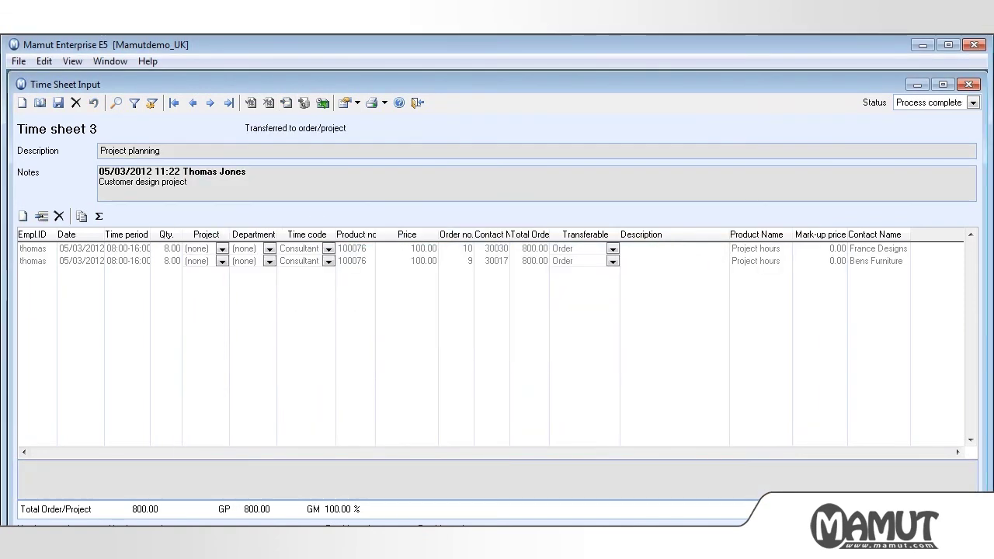